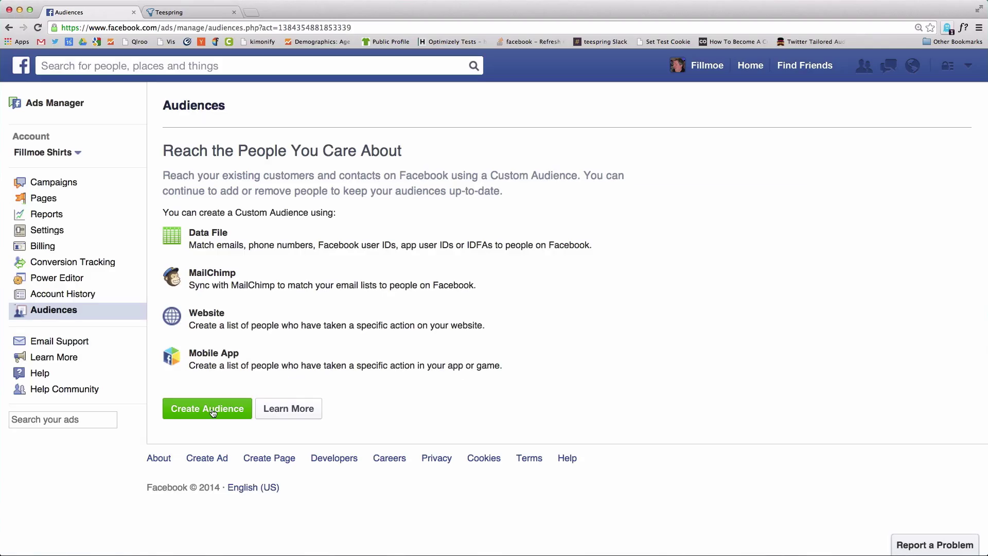
# Accept the website custom audience terms, generate the remarketing pixel, and copy its pixel ID
pyautogui.click(213, 412)
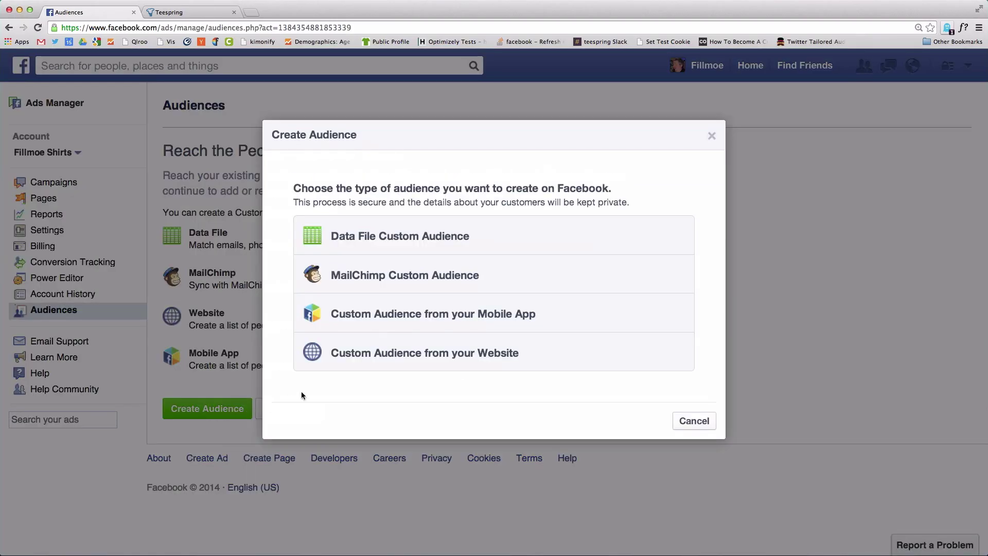
pyautogui.click(338, 355)
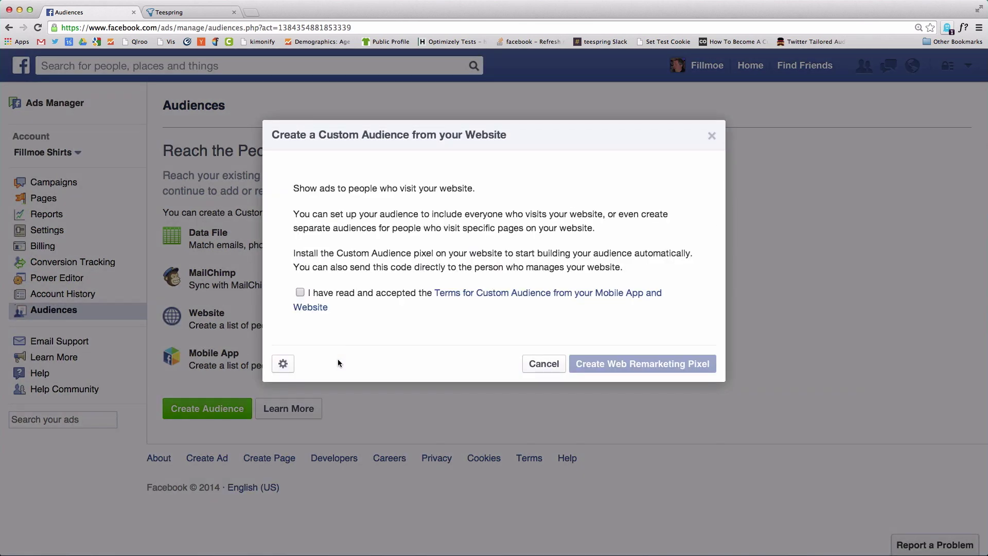
pyautogui.click(308, 294)
pyautogui.click(691, 365)
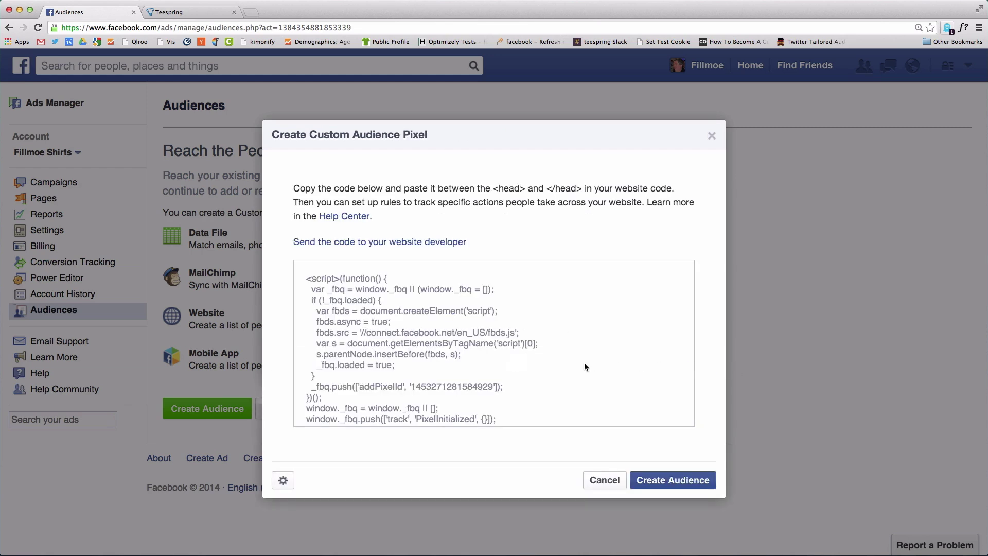
pyautogui.moveTo(496, 386); pyautogui.dragTo(413, 388)
pyautogui.press('super+c')
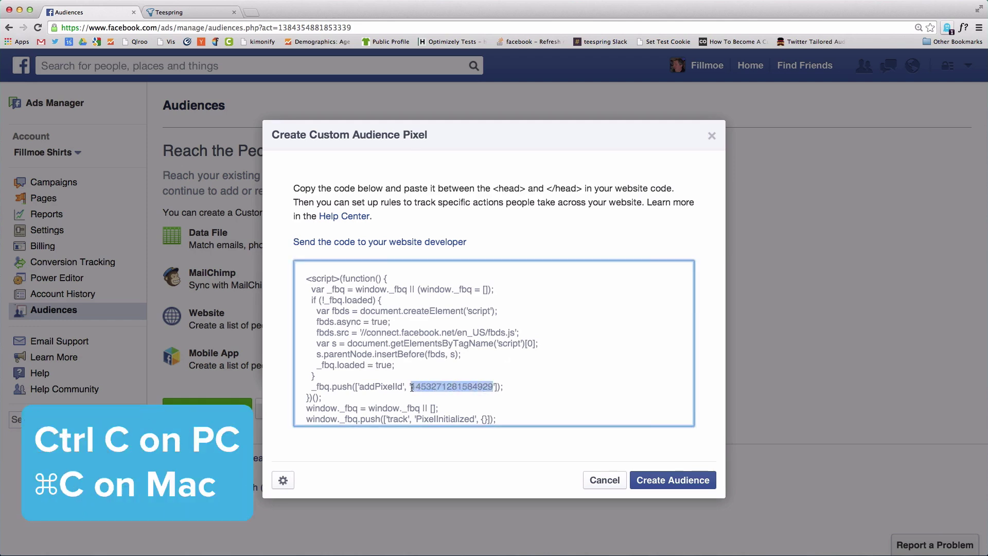
pyautogui.press('super+a')
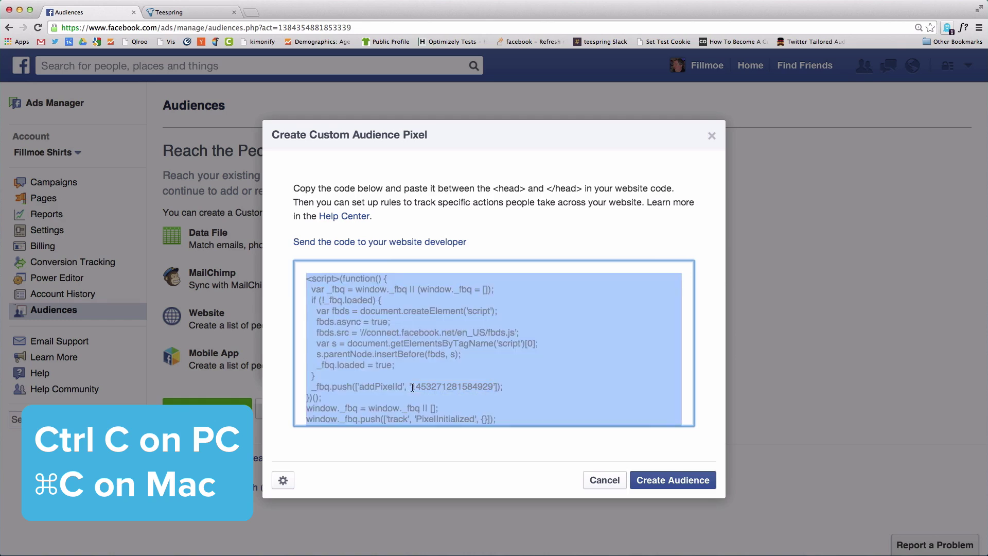
# In Teespring, open the Dat Shirt Doe campaign's Advanced Settings retargeting pixel section
pyautogui.click(175, 13)
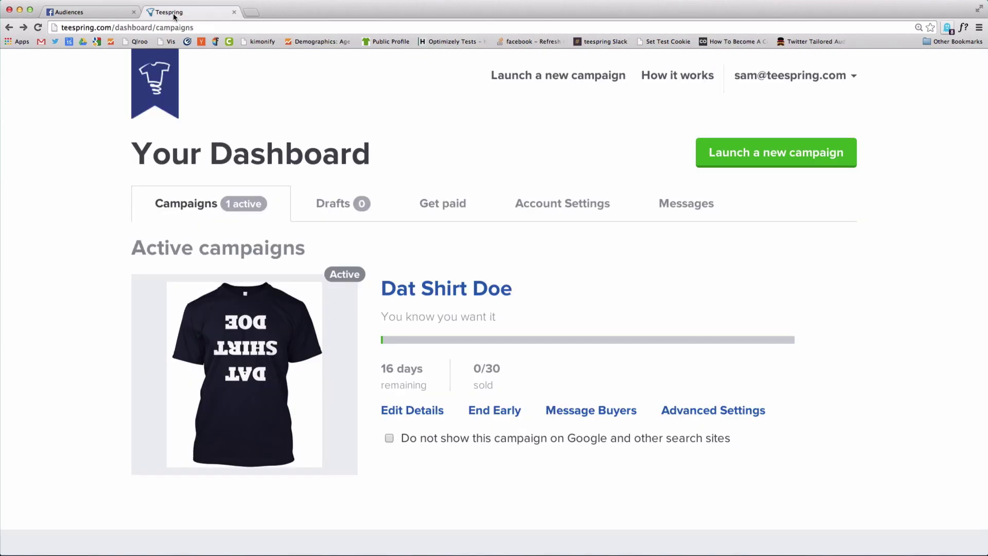
pyautogui.click(725, 410)
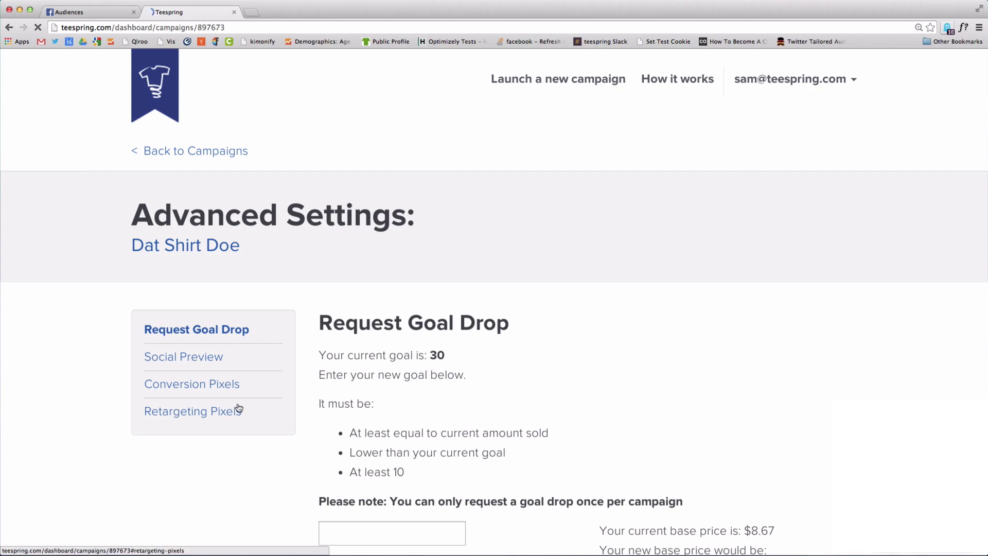
pyautogui.click(208, 411)
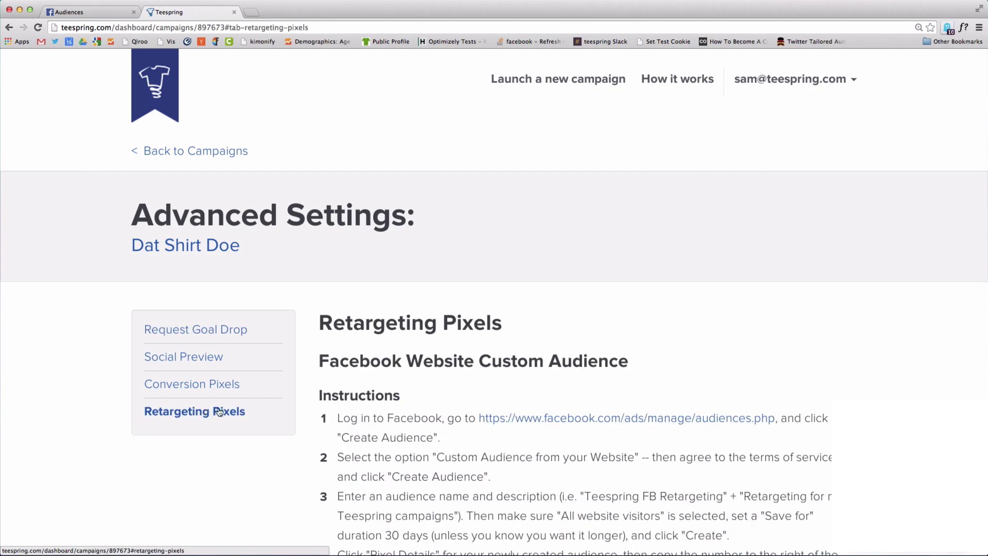
pyautogui.scroll(-2, 405, 414)
pyautogui.scroll(-2, 405, 414)
# Paste the pixel ID into the Facebook Website Custom Audience field, save, and return to Audiences
pyautogui.rightClick(400, 466)
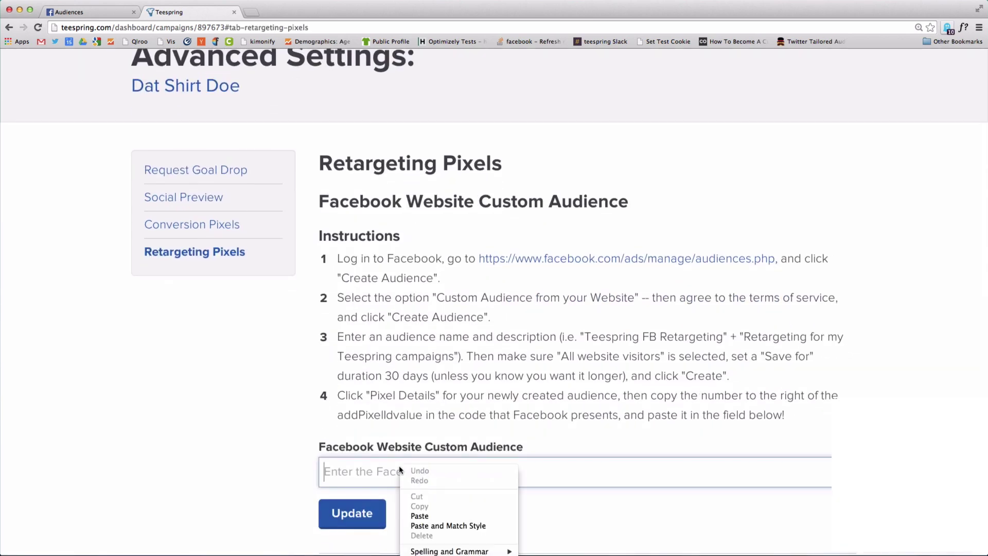
pyautogui.click(427, 515)
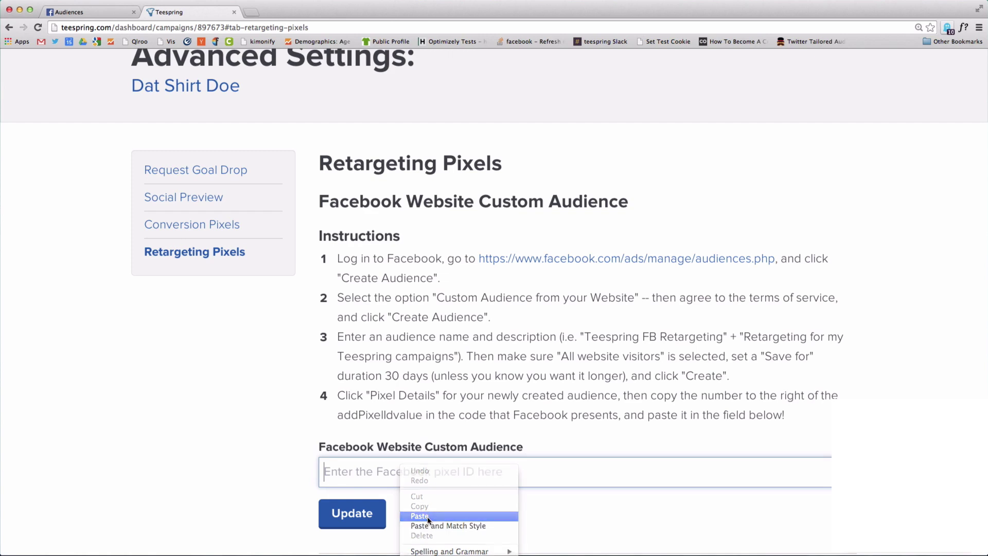
pyautogui.click(362, 518)
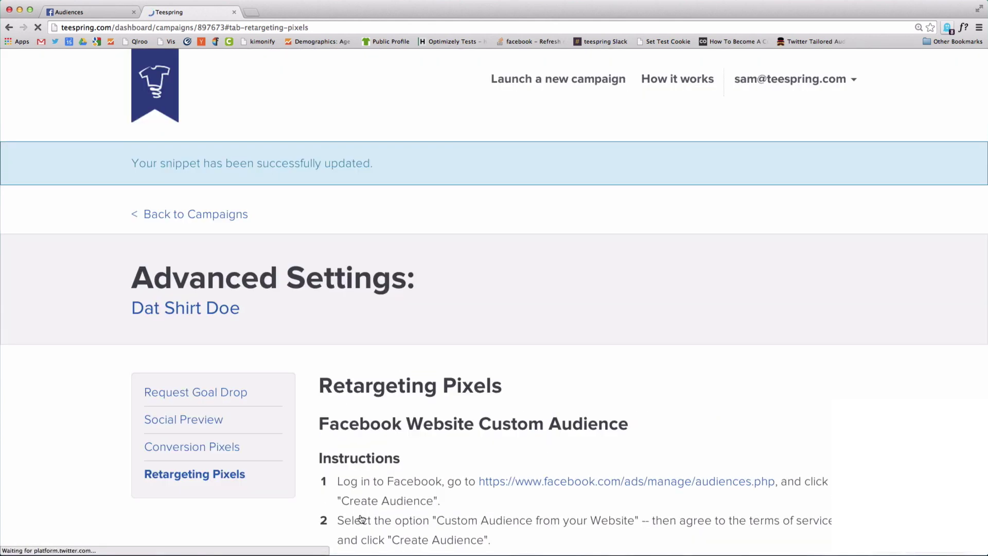
pyautogui.scroll(-5, 362, 519)
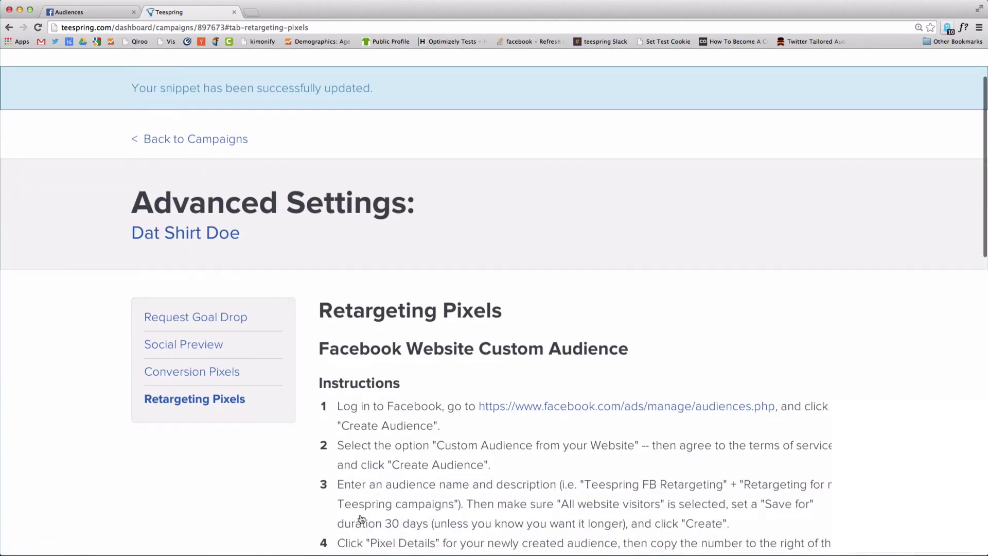
pyautogui.scroll(-1, 361, 519)
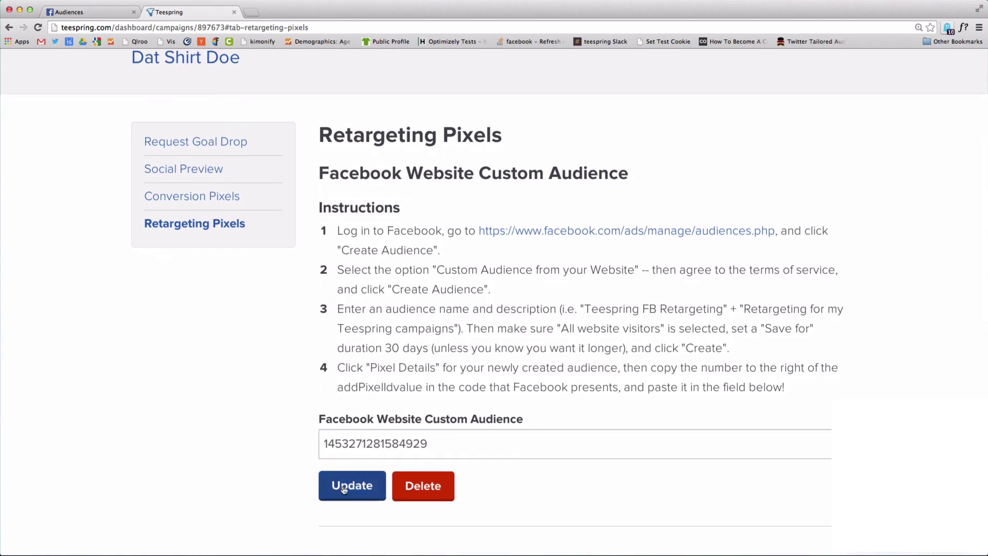
pyautogui.click(88, 16)
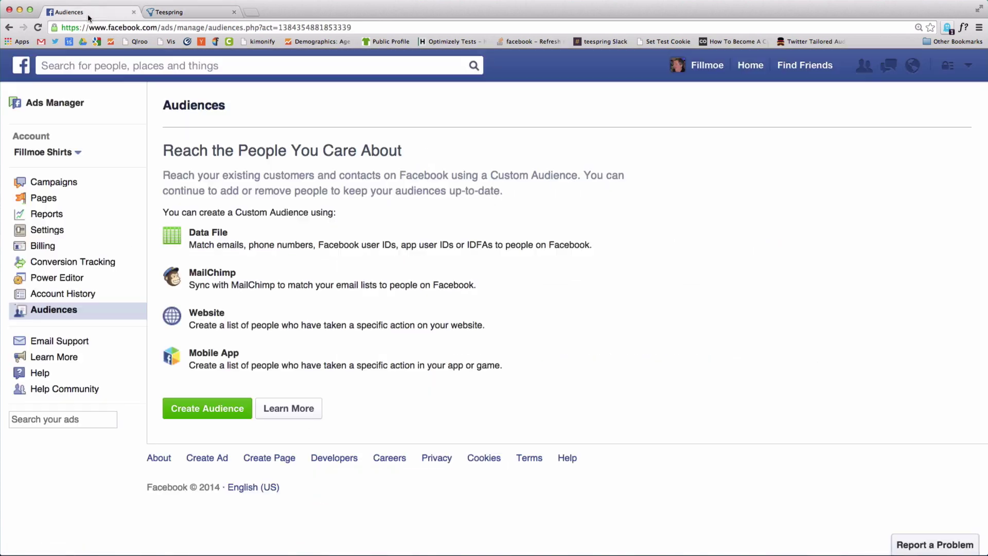
# Create a website custom audience named 'Dat Shirt Doe' set to People visiting specific pages
pyautogui.click(209, 407)
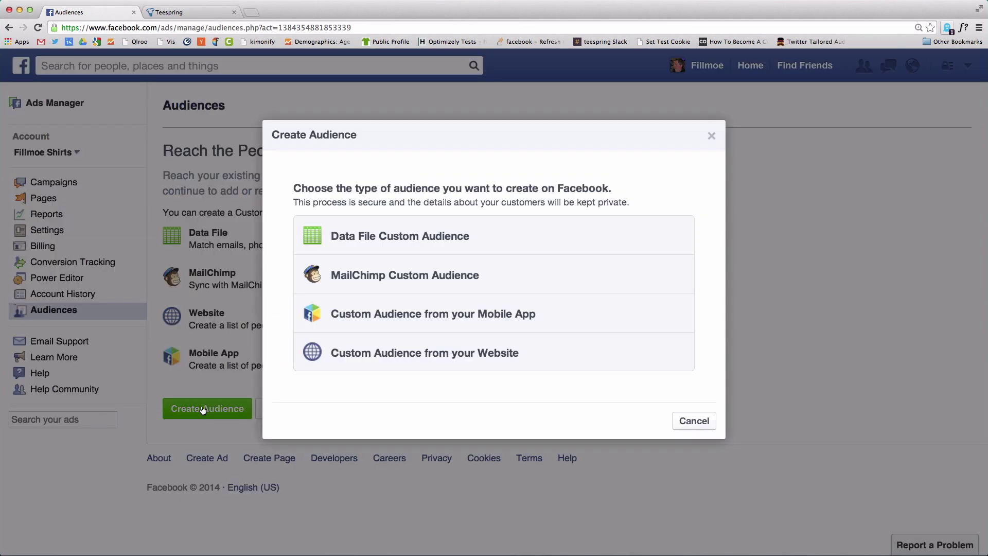
pyautogui.click(349, 358)
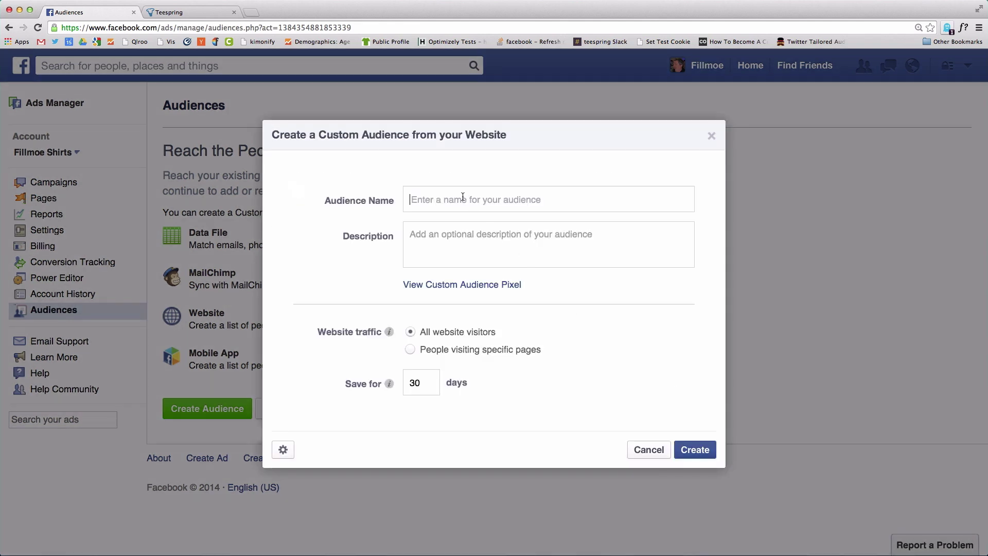
pyautogui.write('Dat Shi')
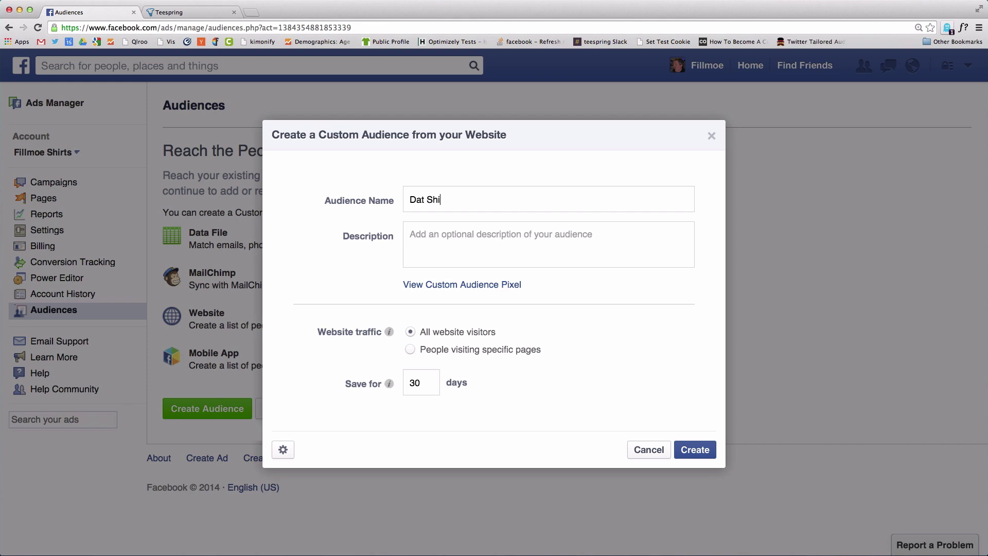
pyautogui.write('rt Doe')
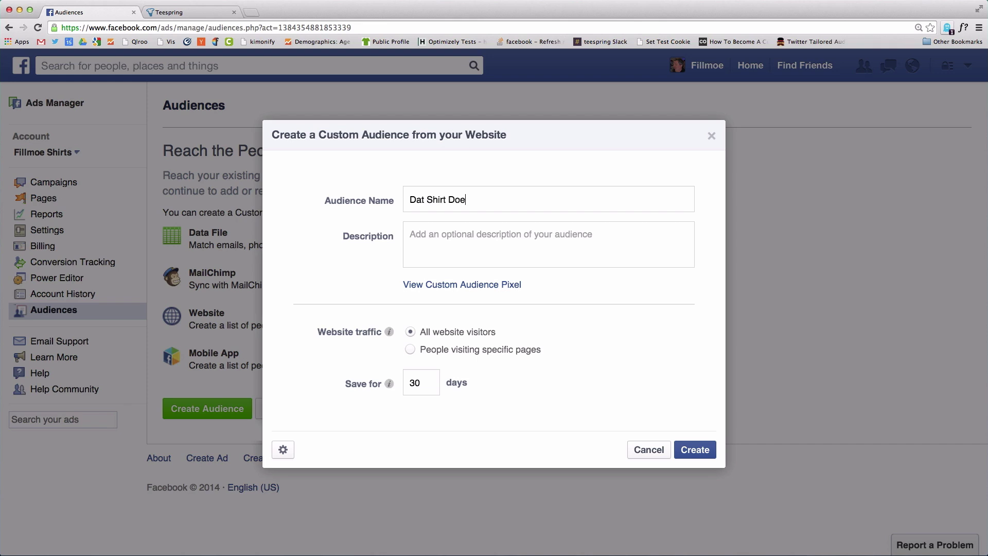
pyautogui.click(410, 350)
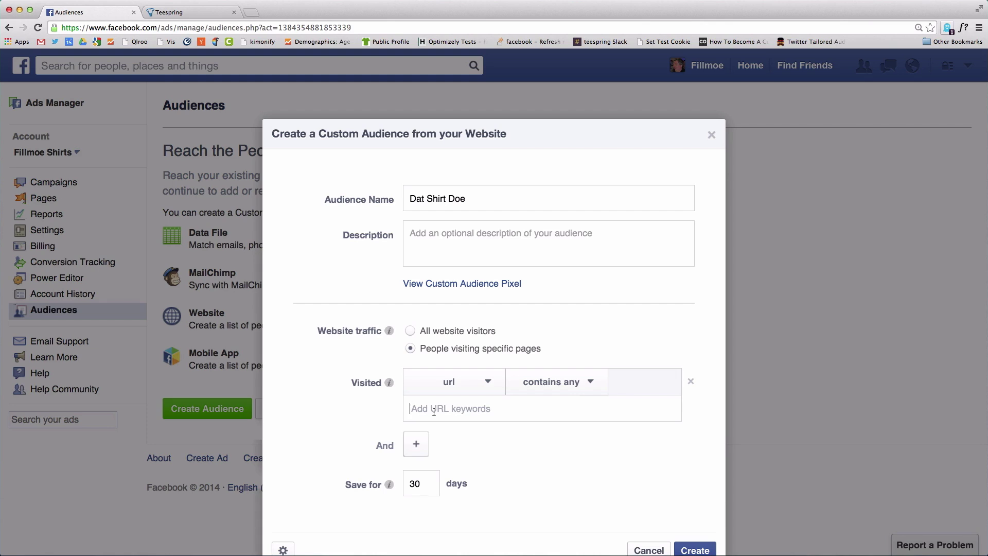
# Add the datshirtdoeforreal campaign page URL as an included URL keyword
pyautogui.write('ng.com/datshirtdoeforeal')
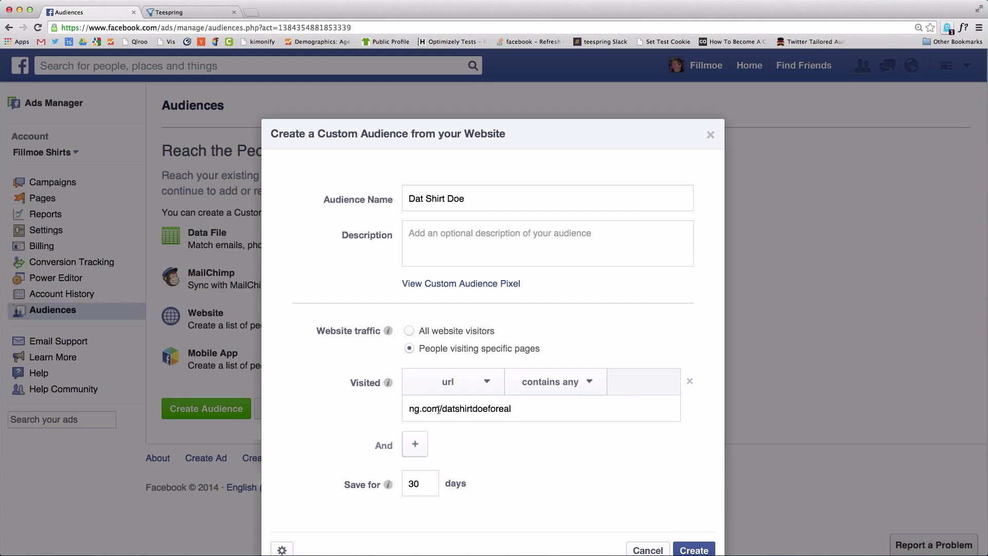
pyautogui.moveTo(439, 411); pyautogui.dragTo(394, 409)
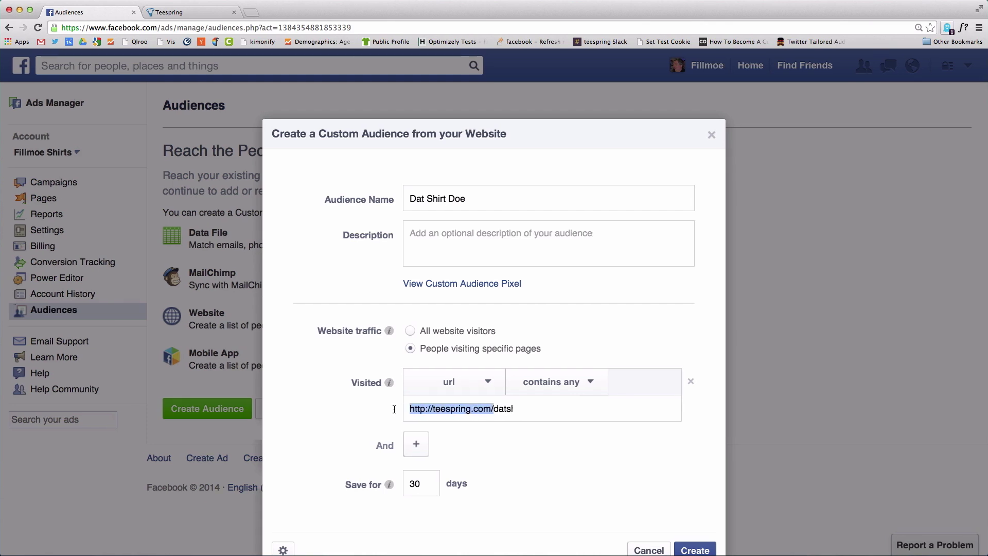
pyautogui.click(414, 442)
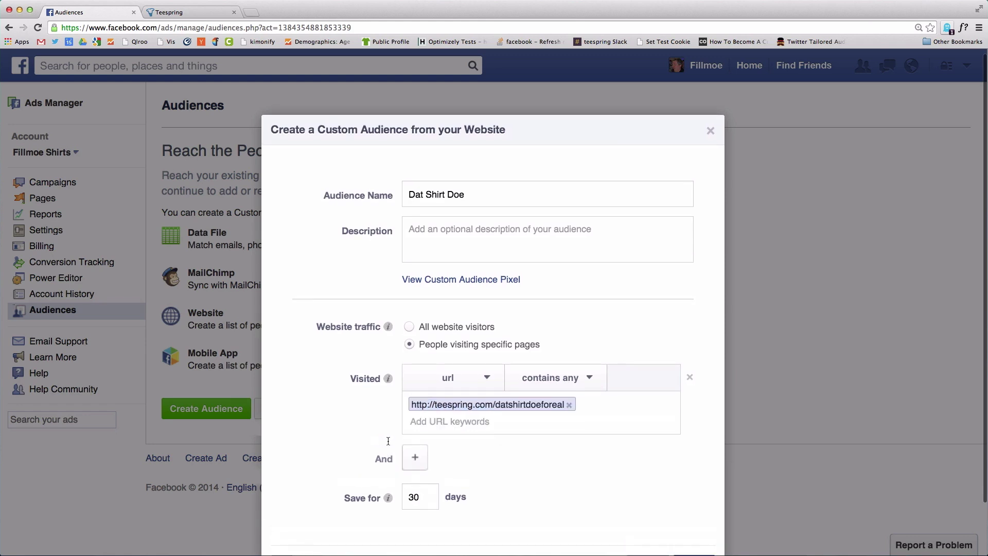
pyautogui.click(414, 456)
pyautogui.click(534, 466)
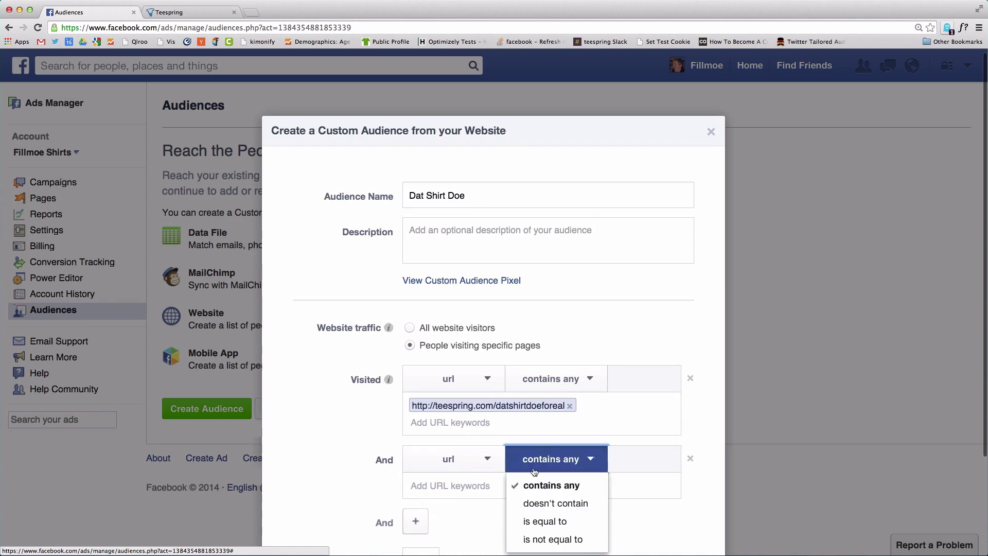
pyautogui.click(538, 502)
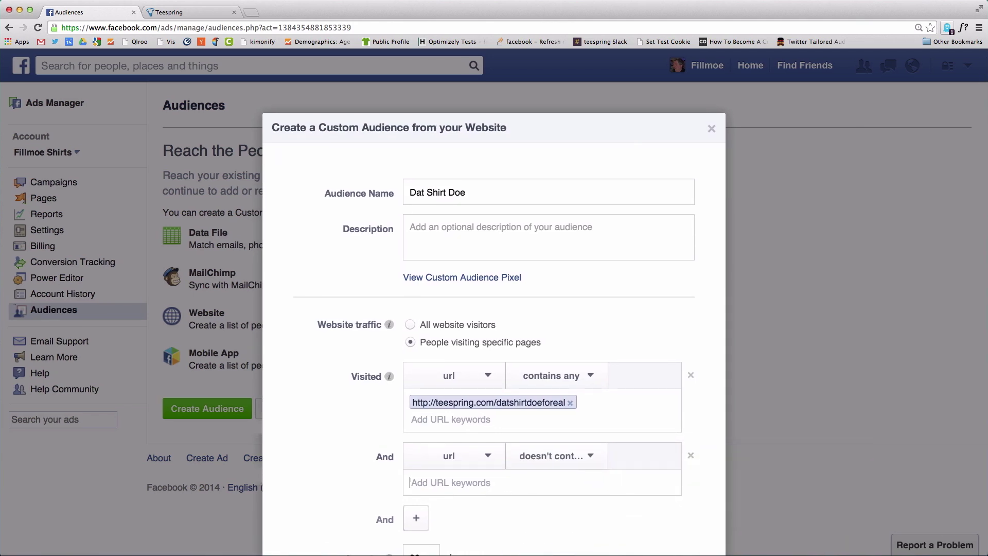
pyautogui.write('http://teespring.com')
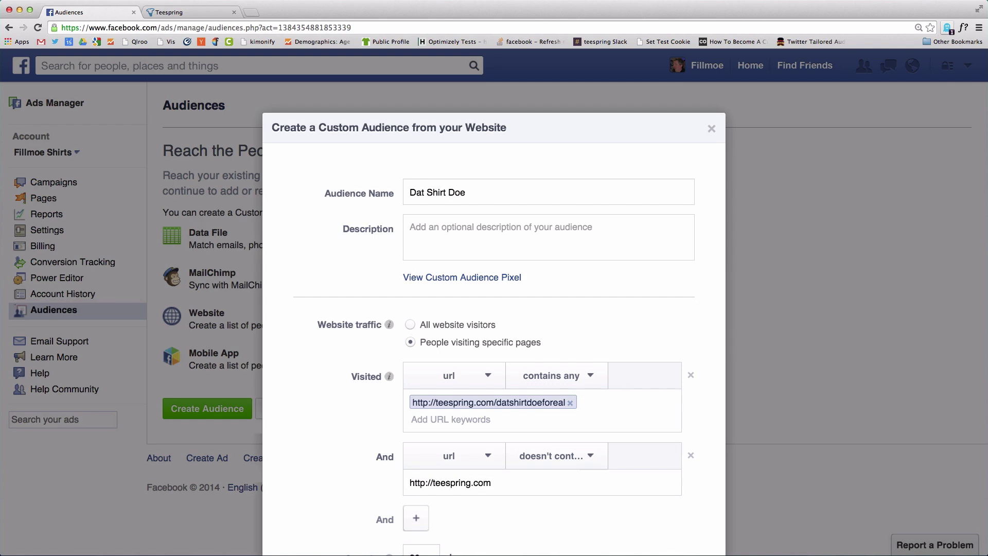
pyautogui.write('/thank_you')
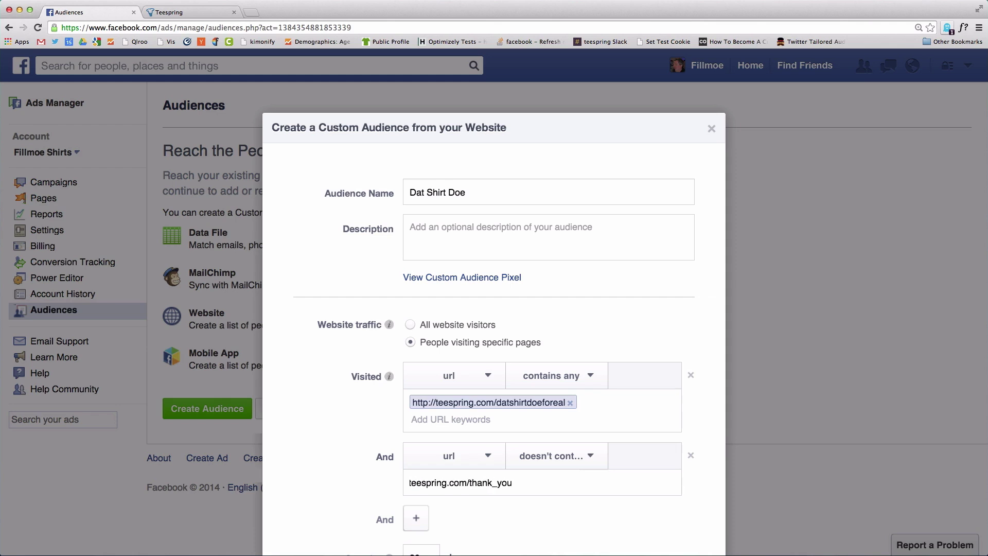
pyautogui.press('Return')
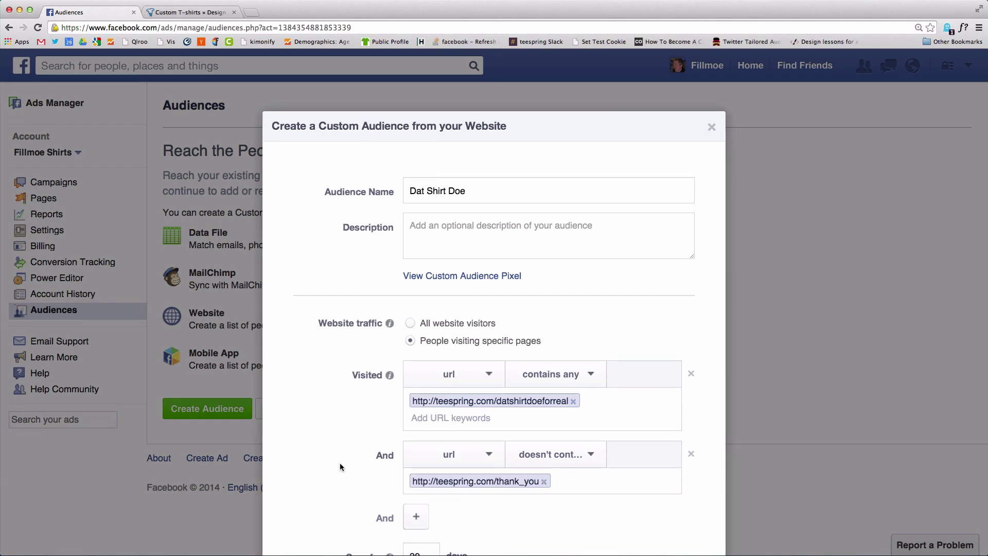
# Add a third rule for teespring.com/buy/checkout, then remove it again
pyautogui.click(410, 512)
pyautogui.scroll(-2, 412, 512)
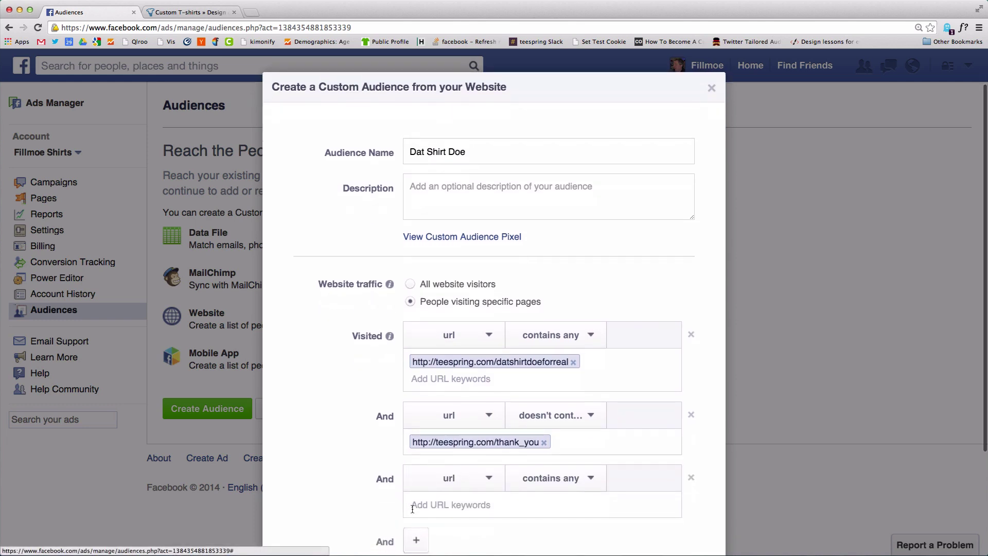
pyautogui.click(462, 454)
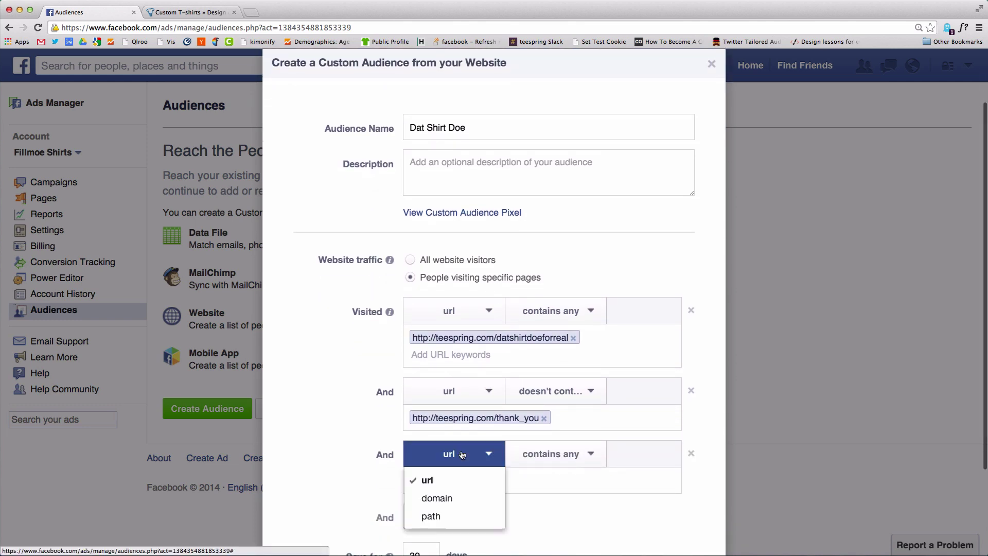
pyautogui.click(462, 454)
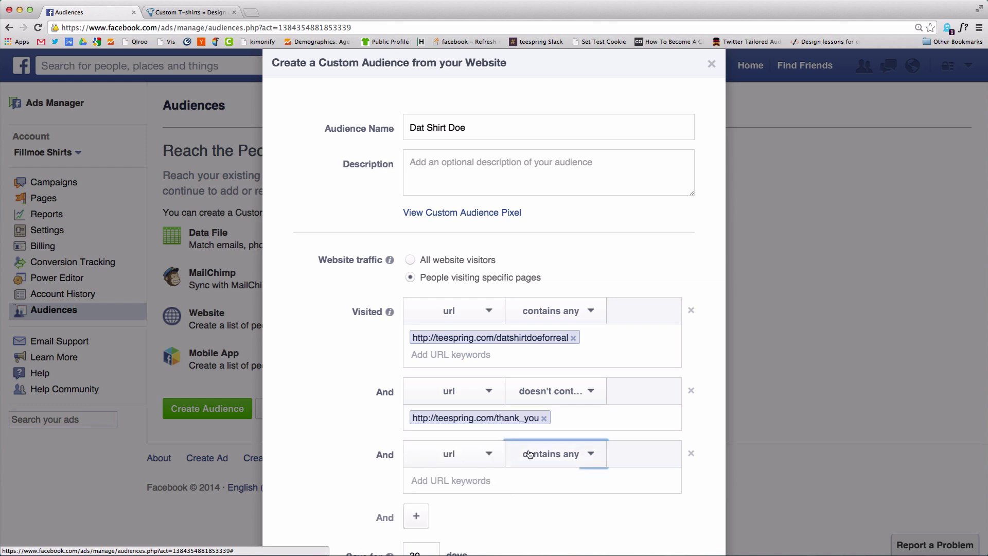
pyautogui.click(419, 480)
pyautogui.write('te')
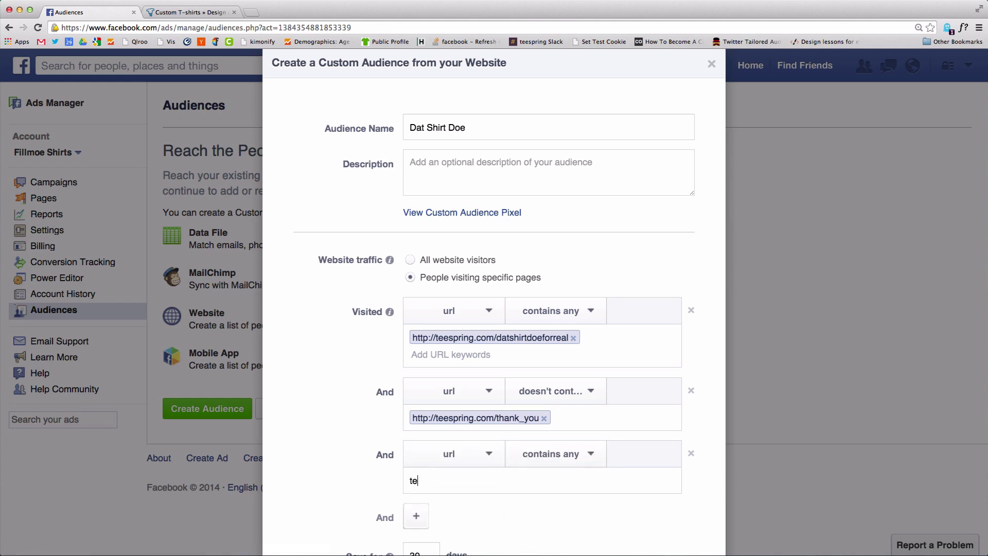
pyautogui.write('espring.com/buy/checkout')
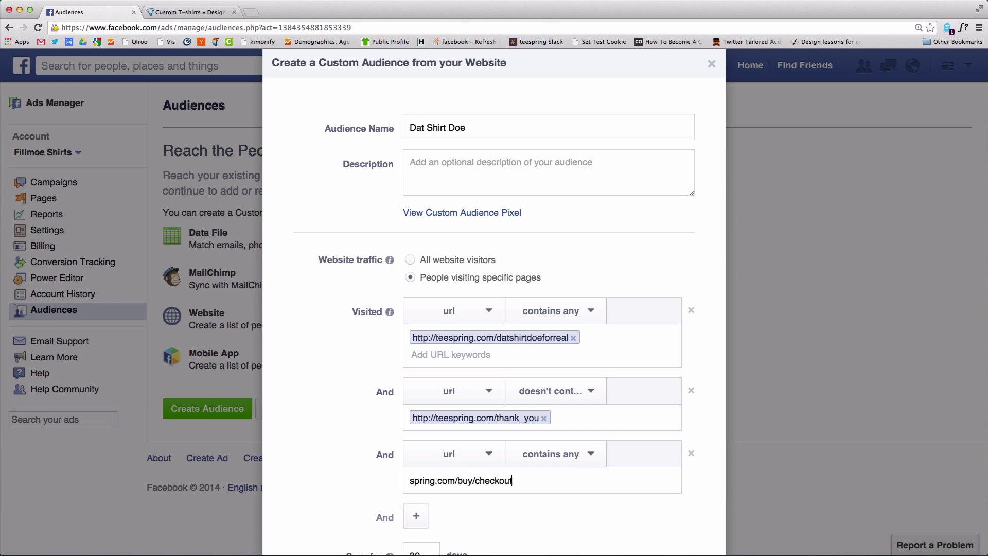
pyautogui.press('Return')
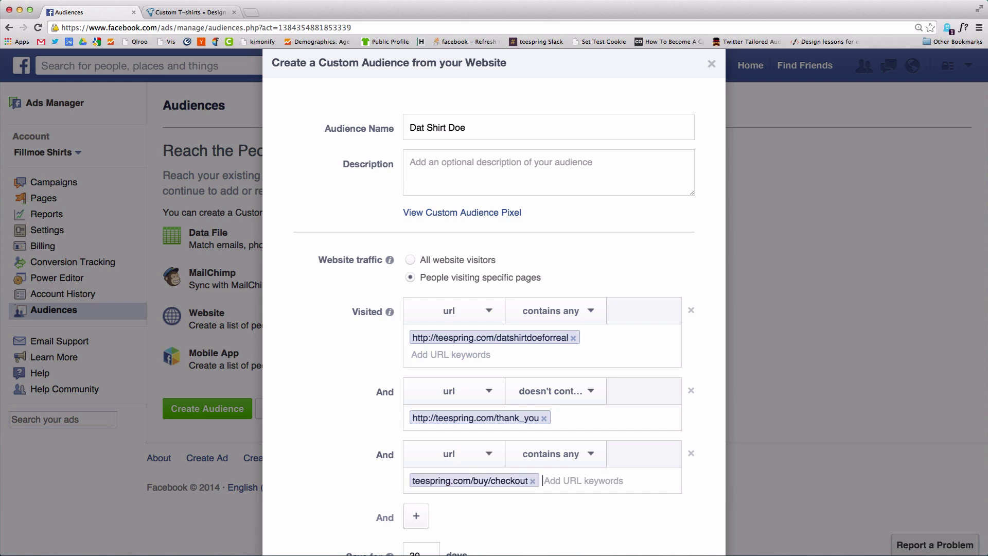
pyautogui.click(691, 453)
# Change the retention period from 30 to 180 days and create the audience
pyautogui.scroll(-2, 354, 470)
pyautogui.click(390, 441)
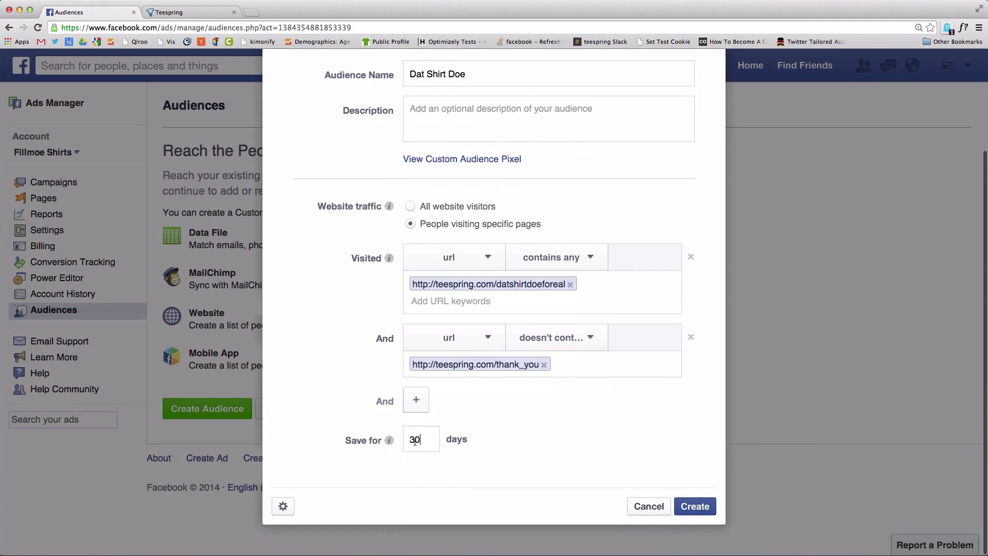
pyautogui.write('180')
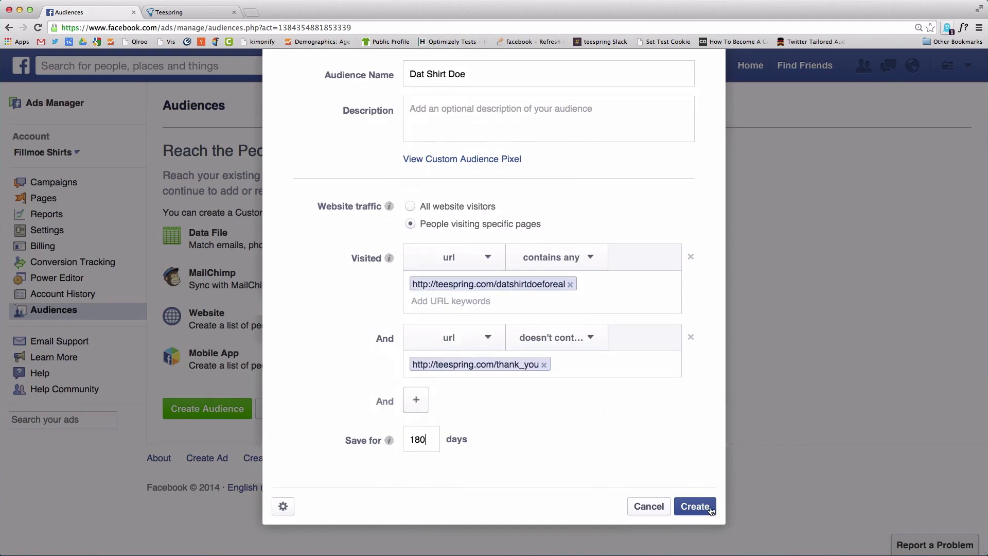
pyautogui.click(694, 511)
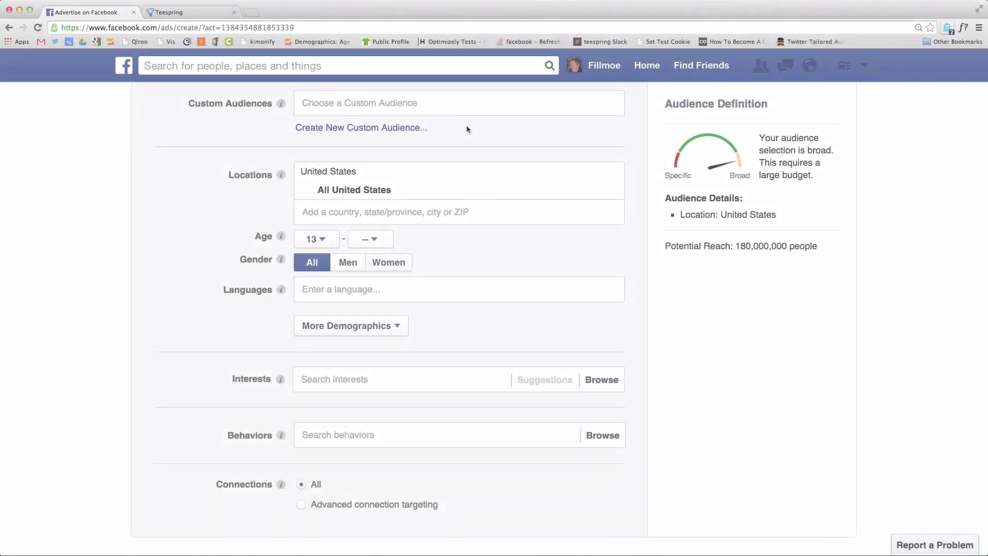
# Enter 'D' in the ad's Custom Audiences field to find the Dat Shirt Doe audience
pyautogui.click(441, 106)
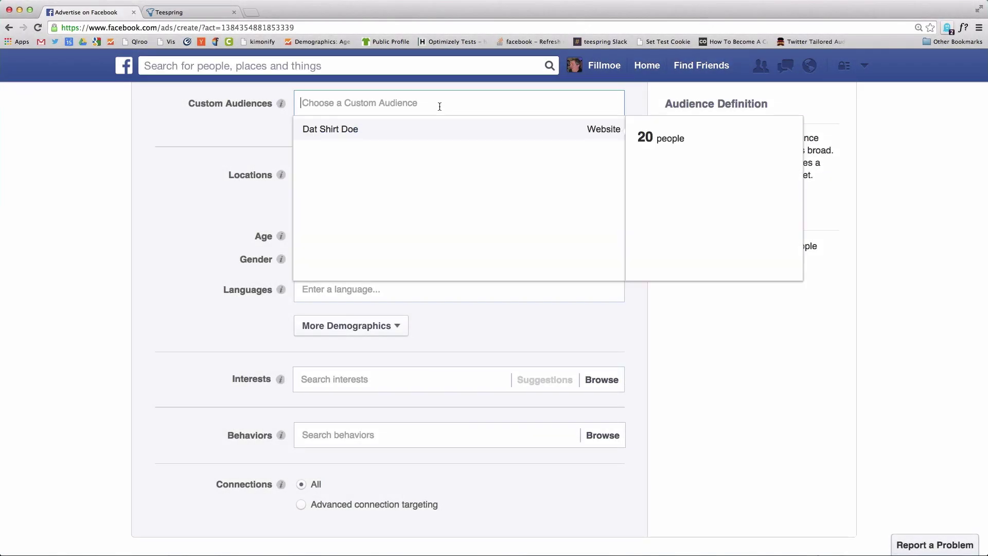
pyautogui.write('D')
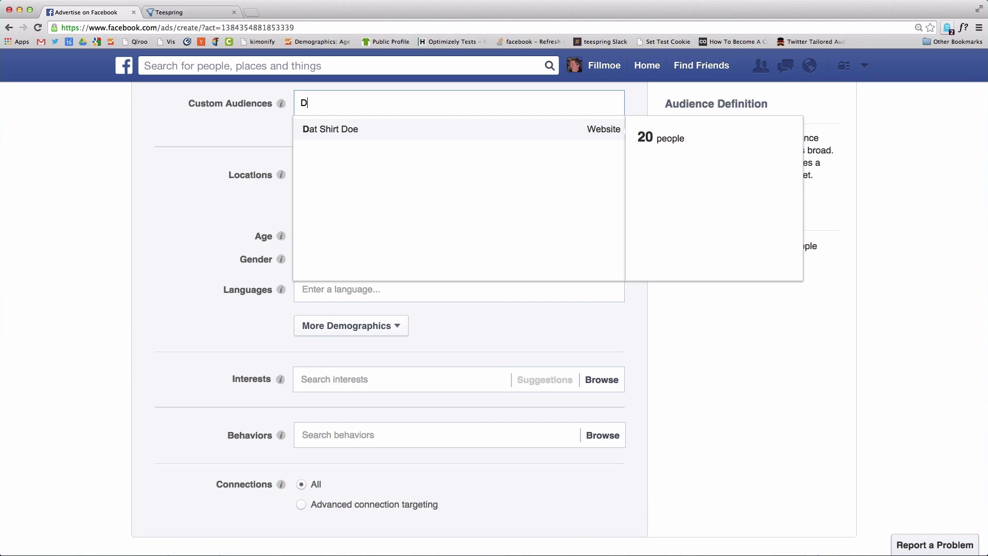